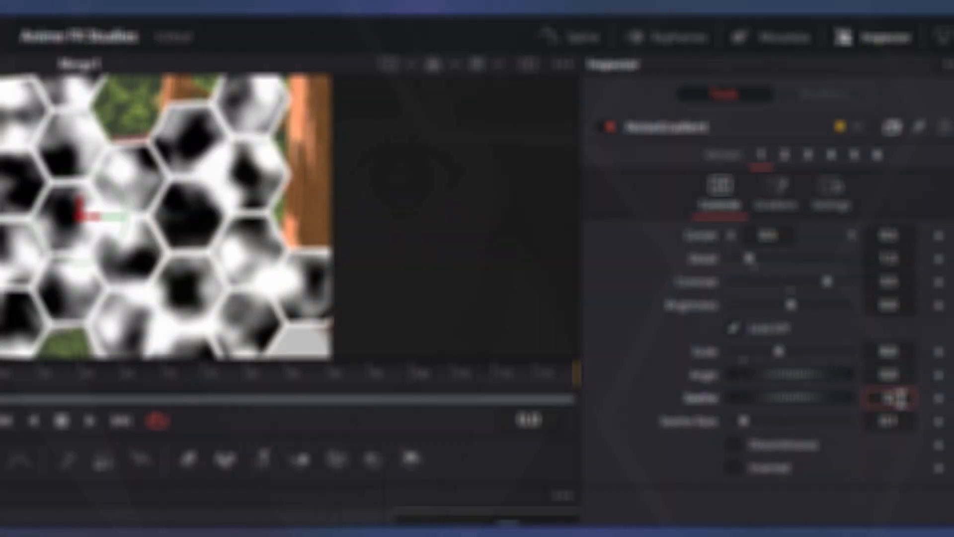
text(0)
key(Tab)
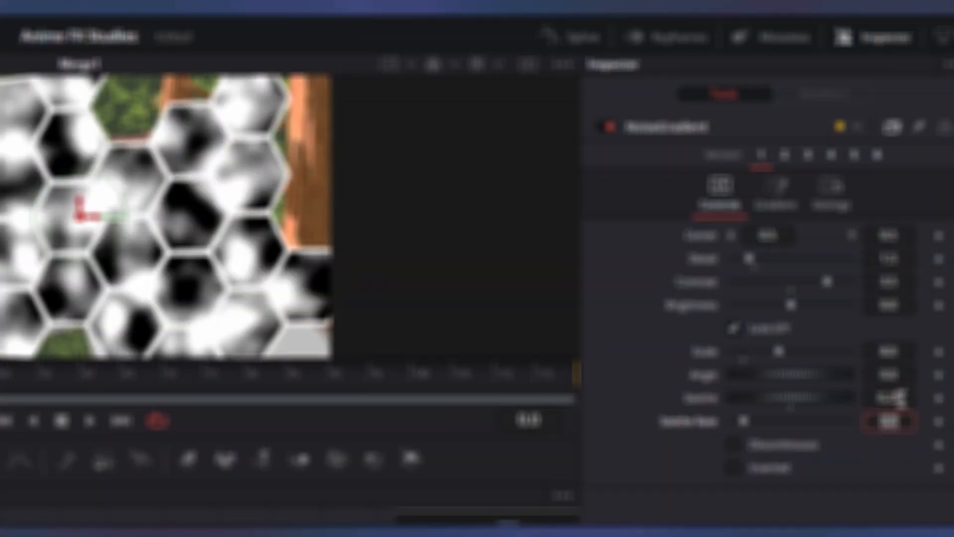
click(788, 204)
click(759, 238)
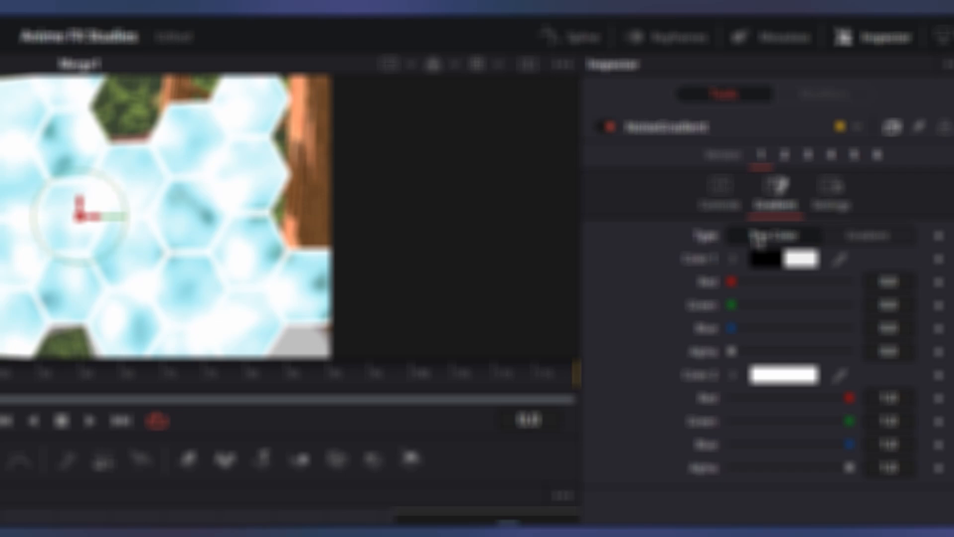
click(769, 262)
click(167, 404)
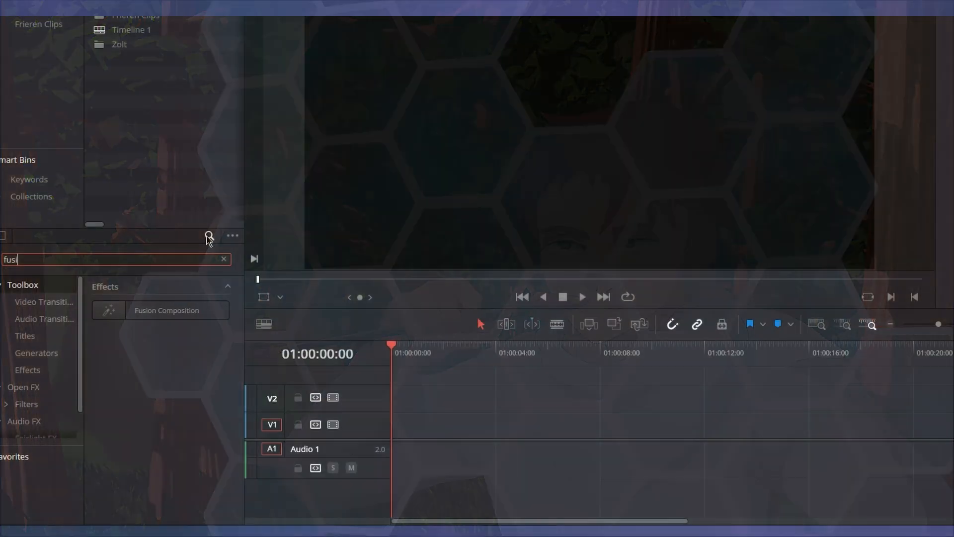
Search the effects for "fusion" and place a Fusion Composition at the start of video track V1.
text(on)
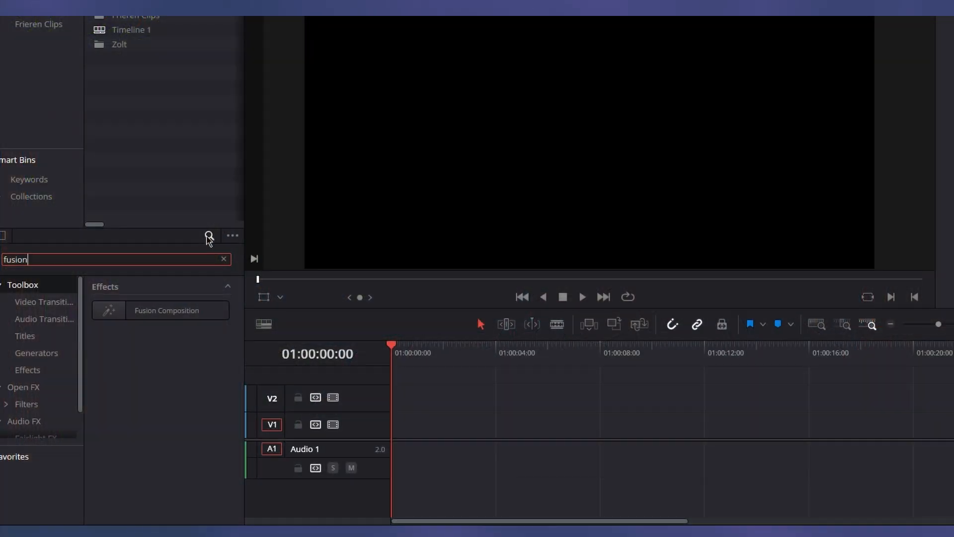
drag(164, 311, 472, 431)
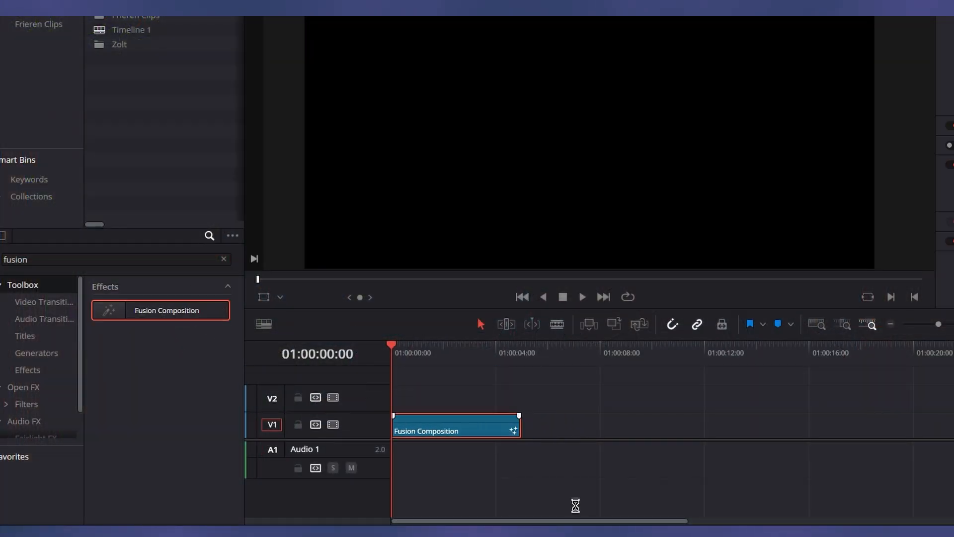
Add a Background node and a MultiMerge node to the composition, and connect the Background output to the MultiMerge.
drag(130, 260, 316, 400)
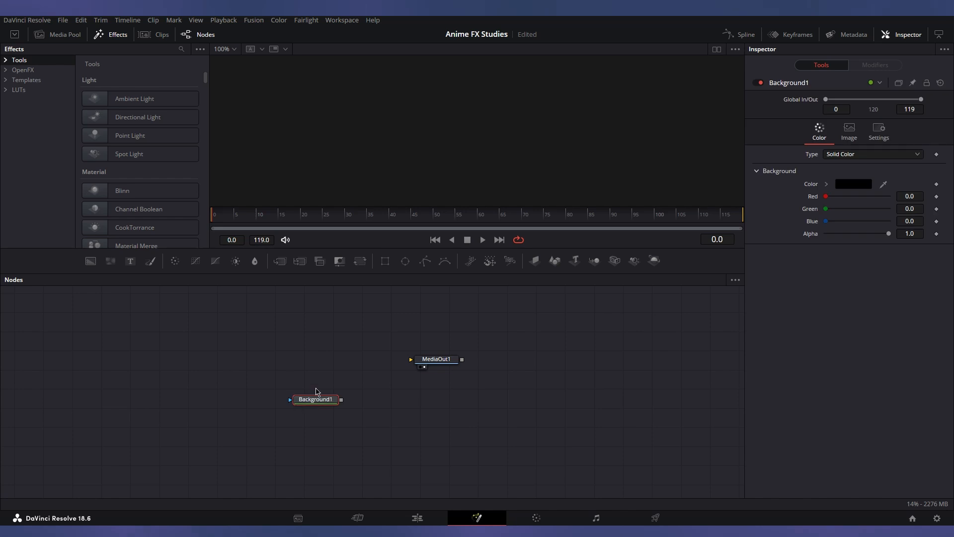
drag(301, 261, 344, 357)
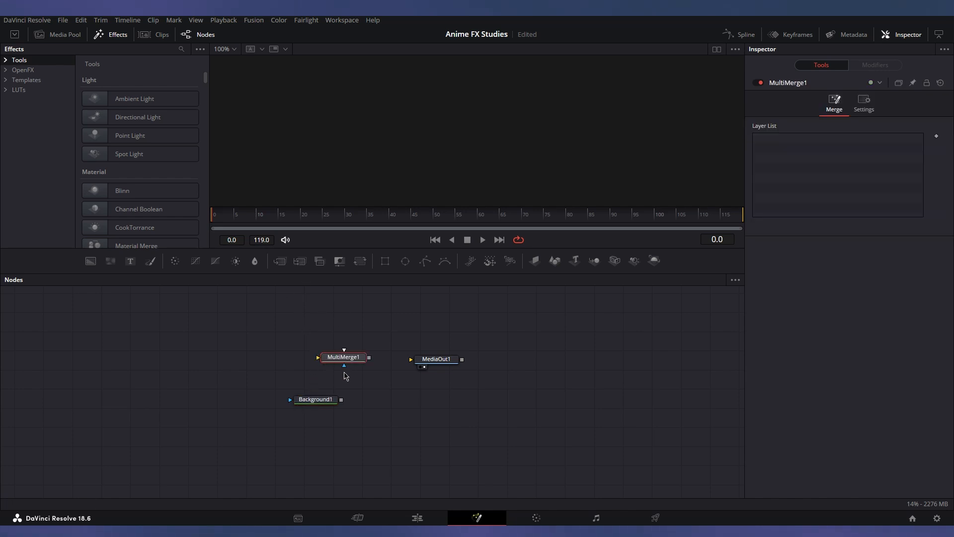
drag(342, 400, 344, 367)
Add BME2_ForestBG2.png and the [1-4].png sequence to the node graph and connect both to MultiMerge1.
click(58, 34)
drag(129, 117, 235, 356)
drag(260, 356, 343, 357)
drag(111, 71, 341, 359)
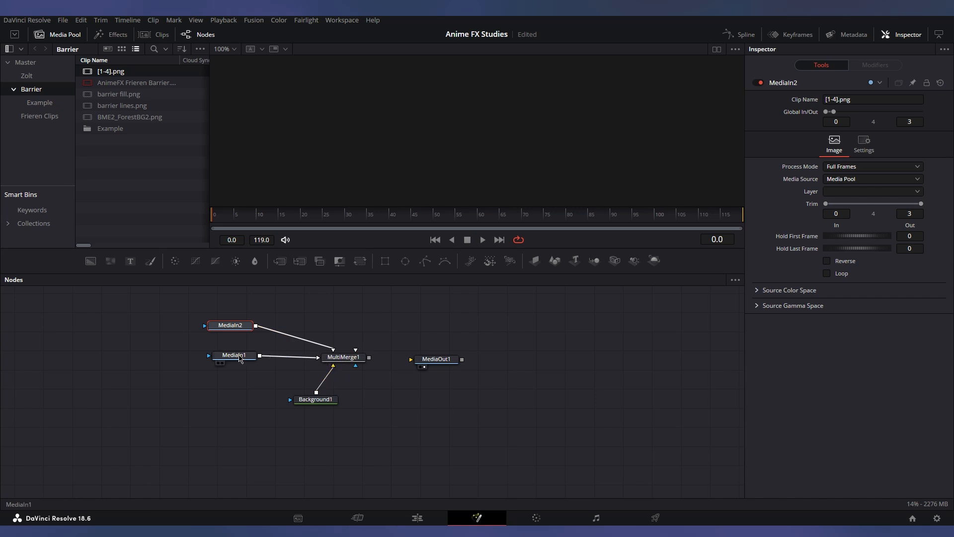
Rename the node of the forest image BME2_ForestBG2.png as Background.
click(241, 355)
key(F2)
text(Bac)
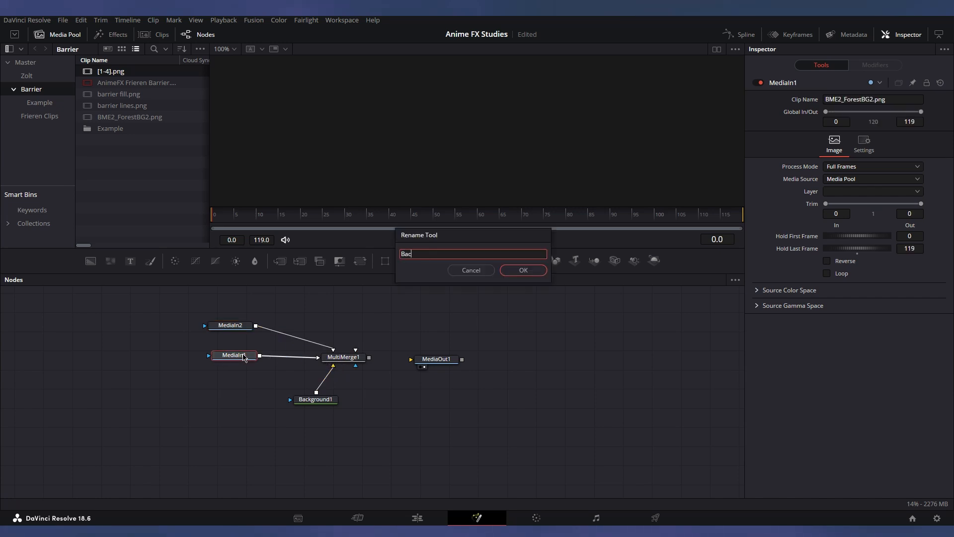
text(kground)
key(Return)
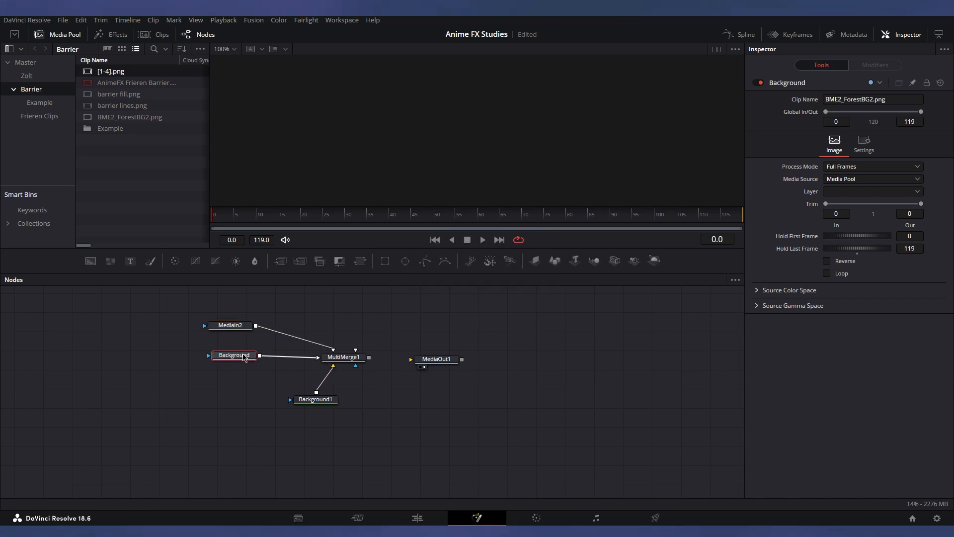
Rename the node of the [1-4].png sequence as Animation.
click(232, 329)
key(F2)
text(Animation)
key(Return)
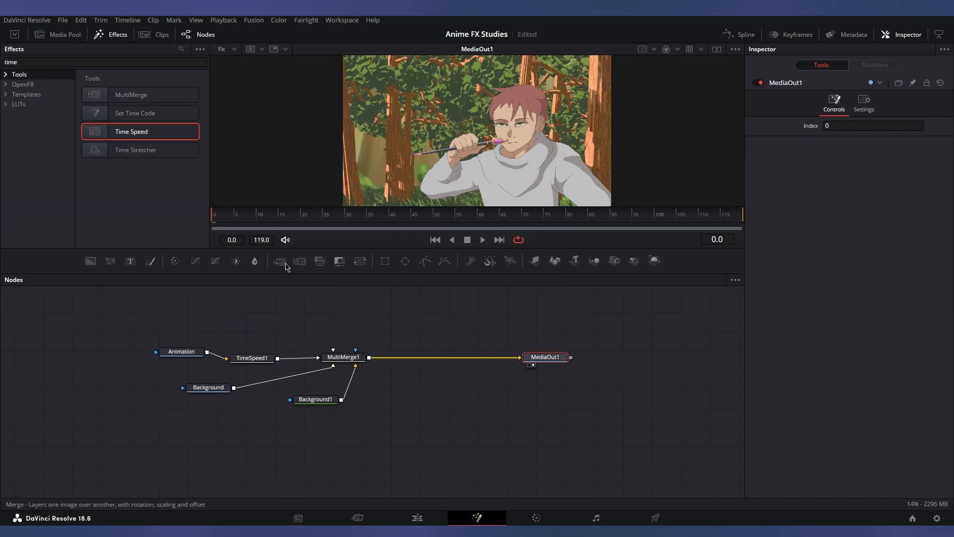
Insert a Time Speed node between Animation and MultiMerge1, and a Merge node between MultiMerge1 and MediaOut1.
drag(131, 131, 443, 358)
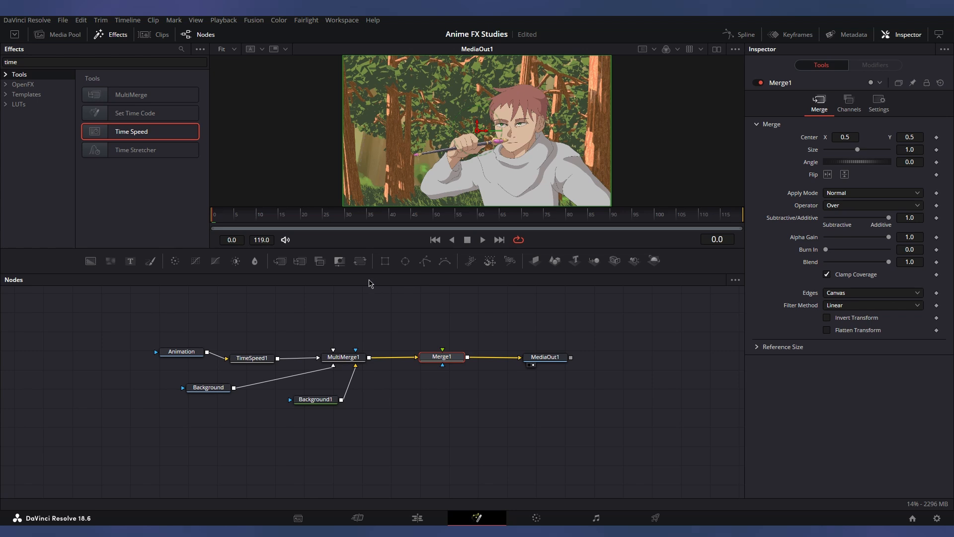
Add barrier fill.png as the foreground of Merge1 and name its node Hexagons.
click(45, 34)
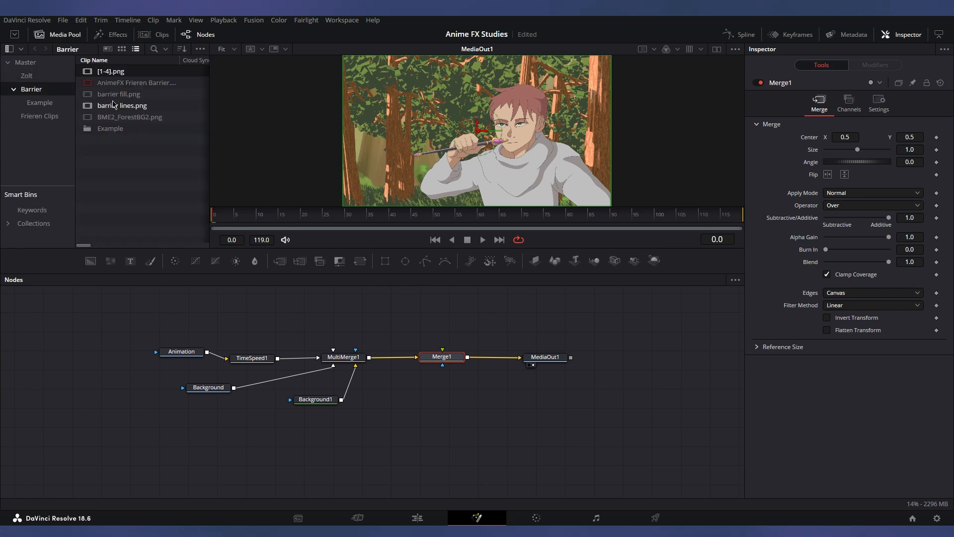
drag(115, 95, 451, 297)
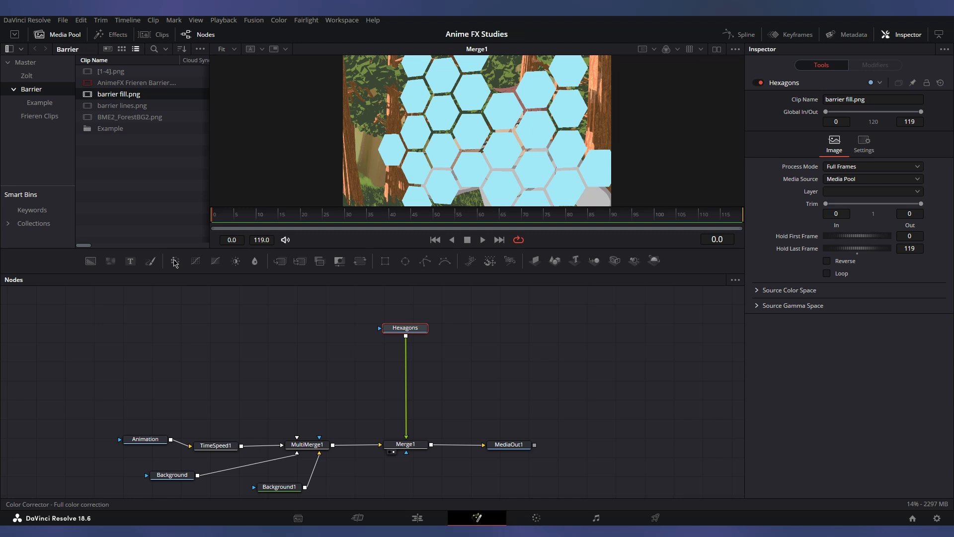
Insert a Color Corrector between Hexagons and Merge1 and enable its Pre-Divide / Post-Multiply option.
drag(175, 261, 408, 356)
click(864, 104)
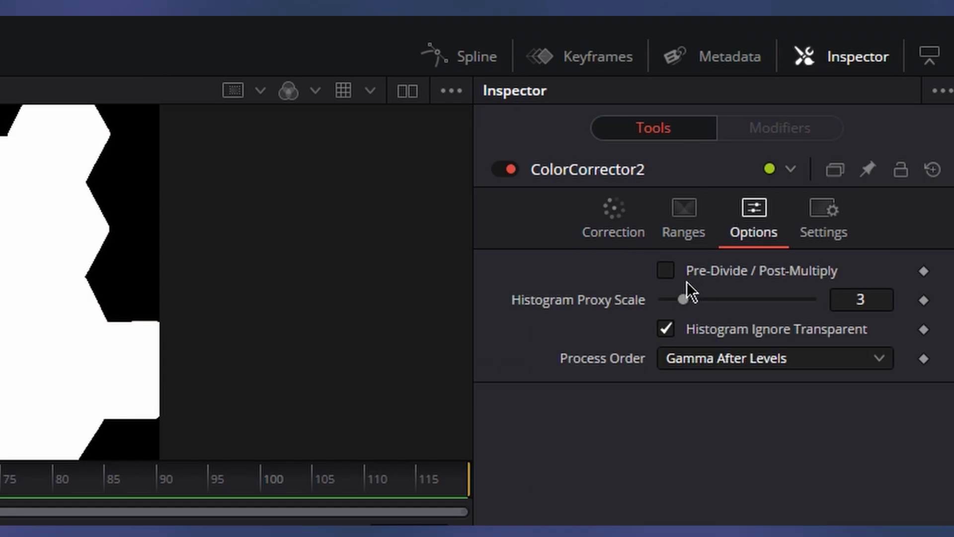
click(668, 271)
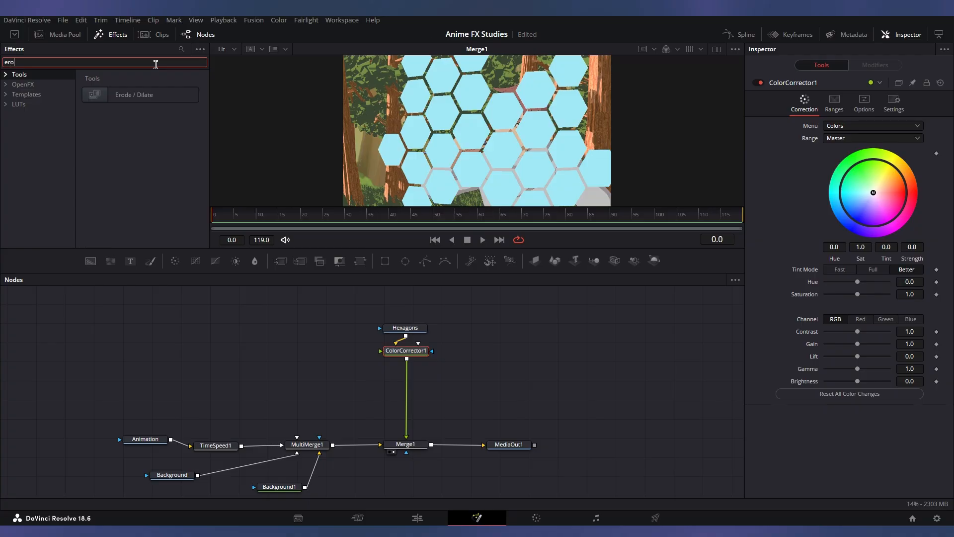
Insert an Erode / Dilate node after ColorCorrector1 with an amount of 0.004 and the Circle filter.
drag(149, 97, 356, 368)
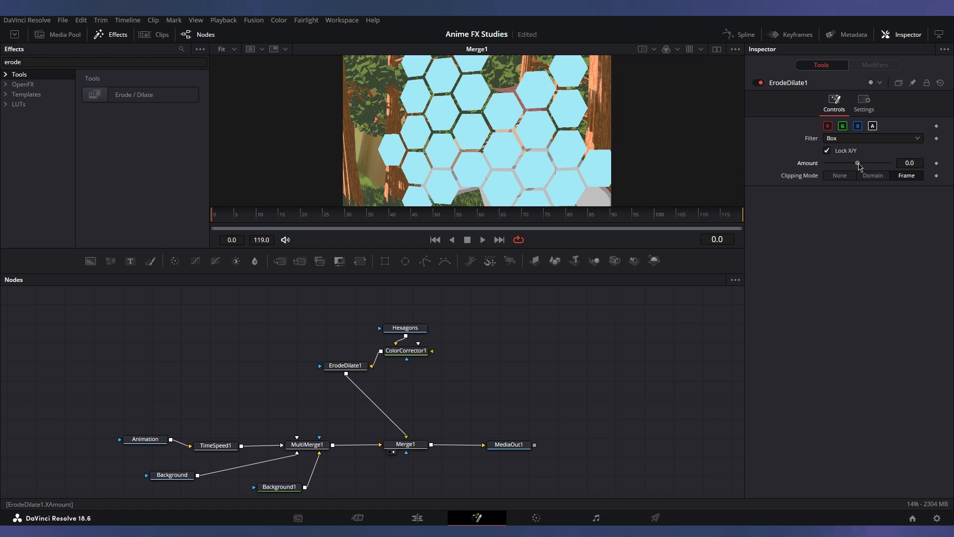
drag(857, 163, 870, 165)
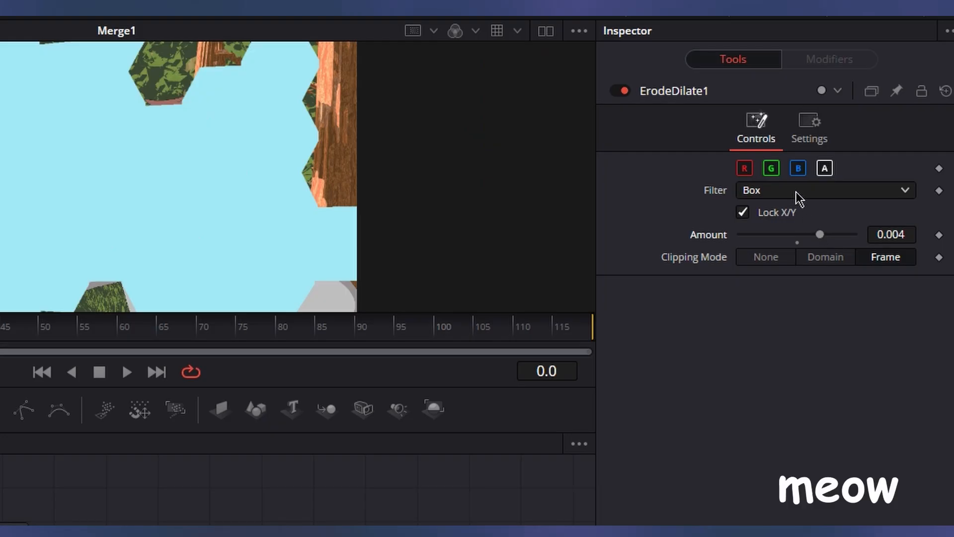
click(796, 193)
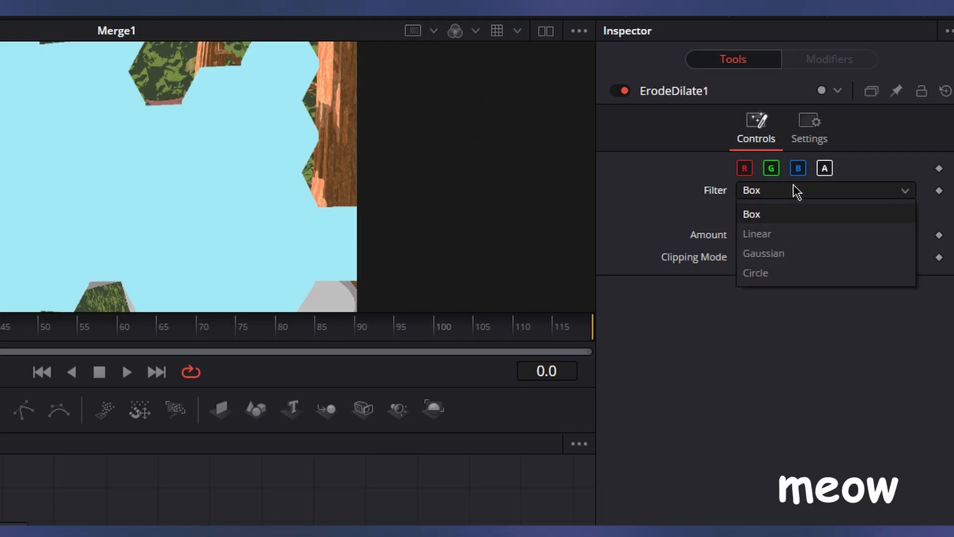
click(758, 273)
Insert a Color Corrector after ErodeDilate1 with Pre-Divide / Post-Multiply enabled, saturation 0.0 and contrast 3.0.
drag(175, 261, 359, 392)
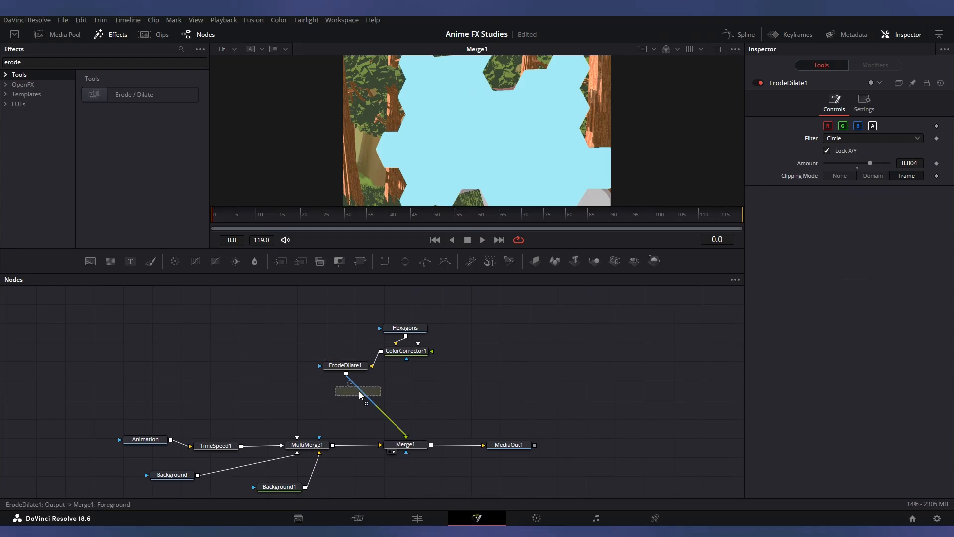
click(865, 104)
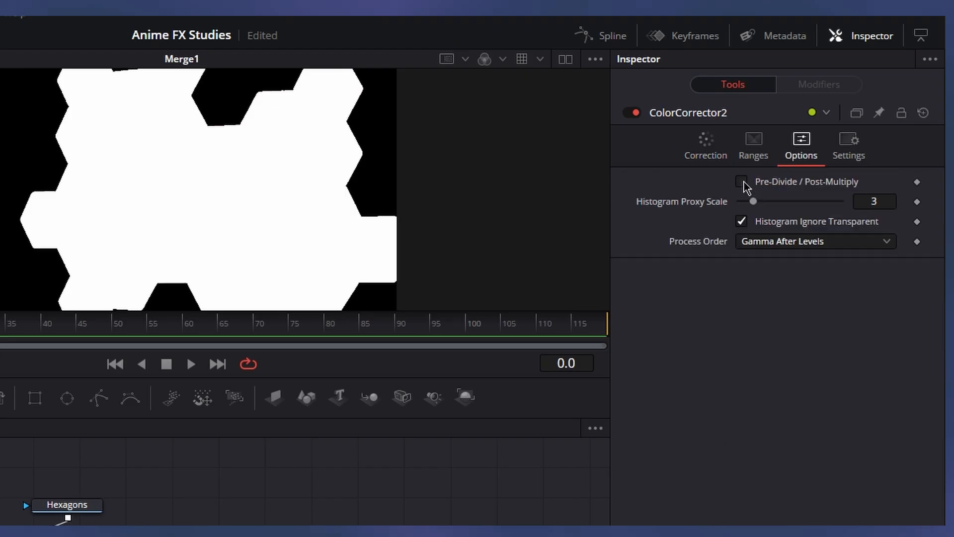
click(742, 182)
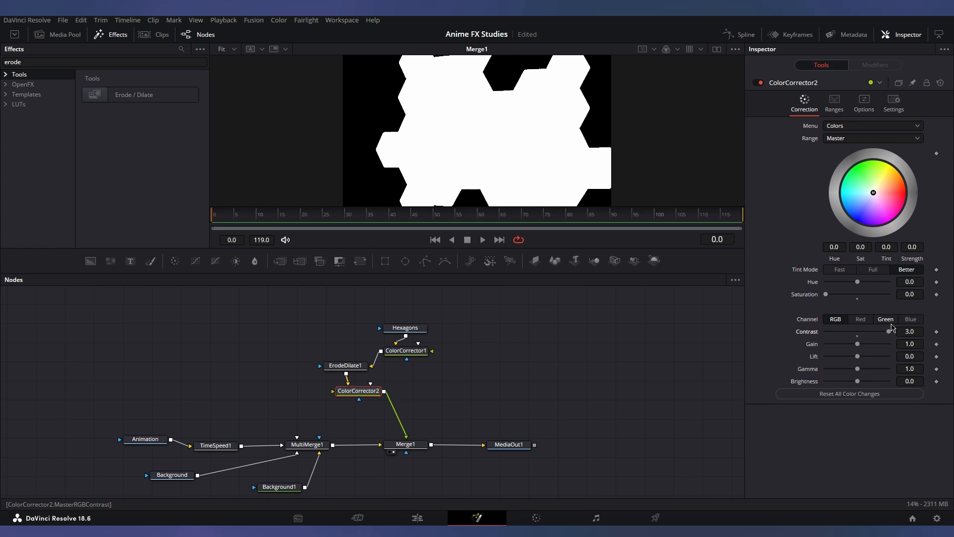
Insert a Merge after ColorCorrector2 with ColorCorrector1 as its foreground, and set the ErodeDilate1 amount to 0.0035.
drag(141, 94, 433, 394)
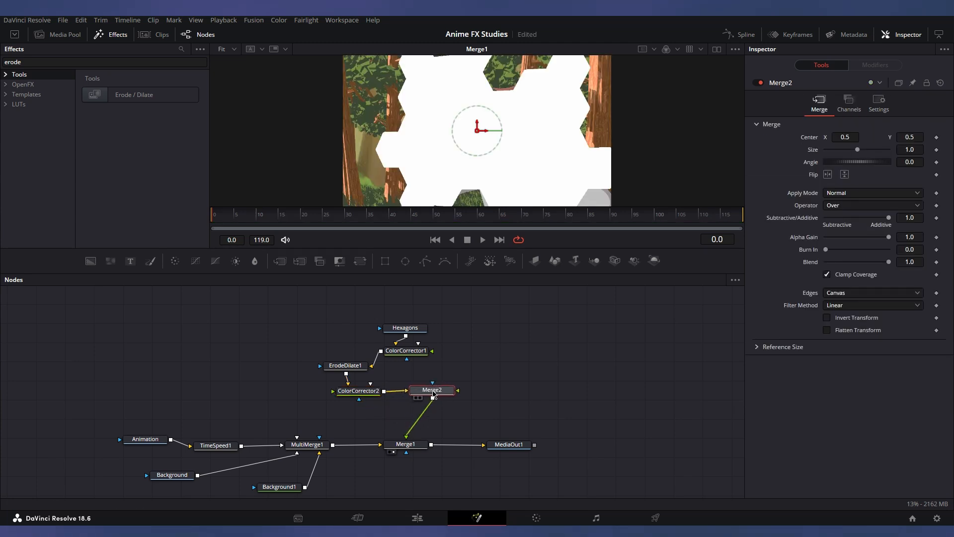
drag(381, 351, 432, 392)
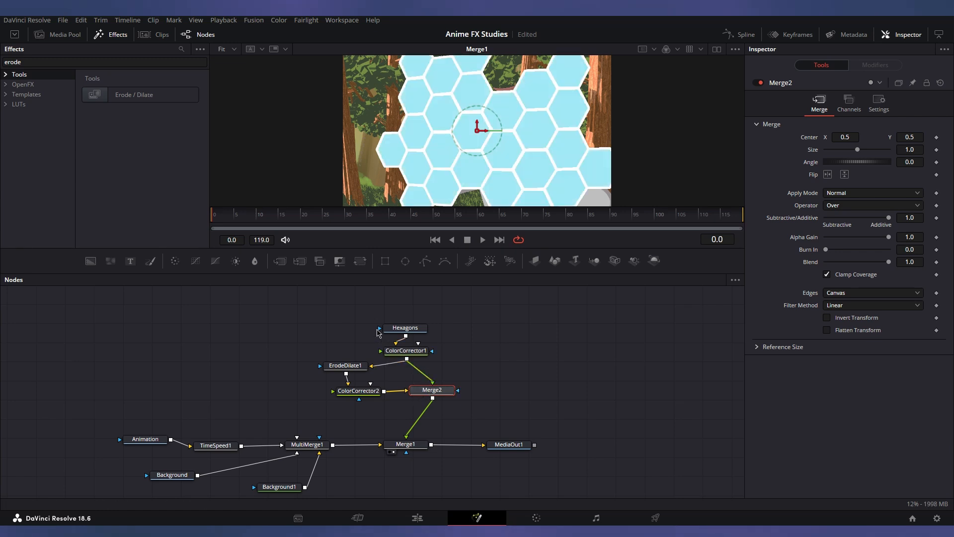
click(345, 365)
mouse_move(870, 163)
mouse_down()
mouse_move(859, 165)
mouse_move(868, 167)
mouse_up()
Search the effects for "noise" and add the Noise Gradient template to the node graph beside Merge2.
double_click(105, 62)
text(noise)
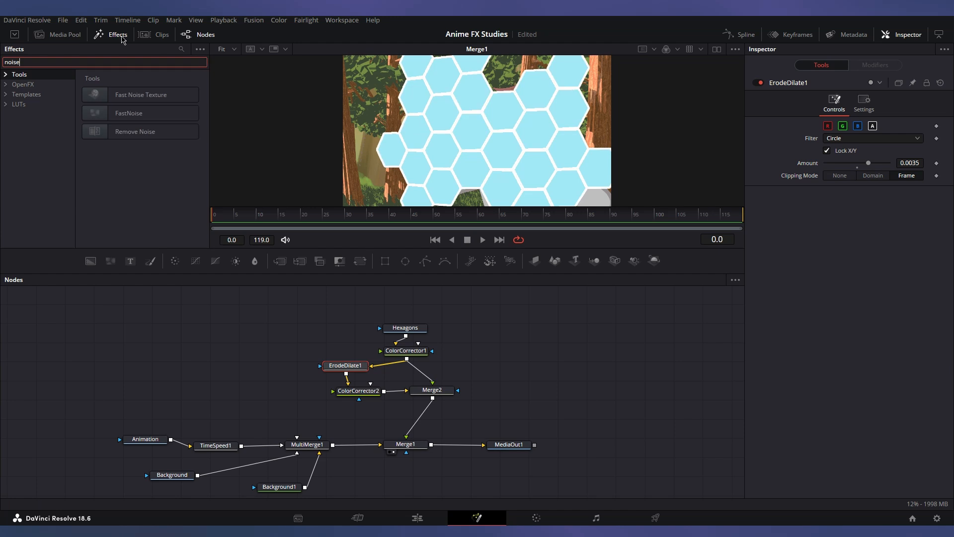
click(30, 94)
drag(137, 132, 277, 186)
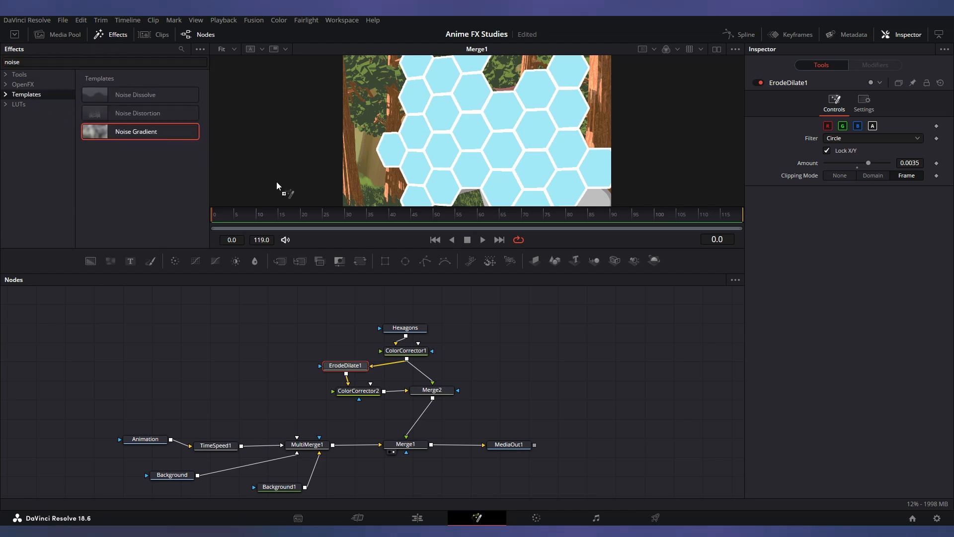
drag(512, 395, 495, 390)
Insert a Merge after Merge2, connect NoiseGradient as its foreground, and mask it with the Hexagons output.
drag(279, 261, 404, 382)
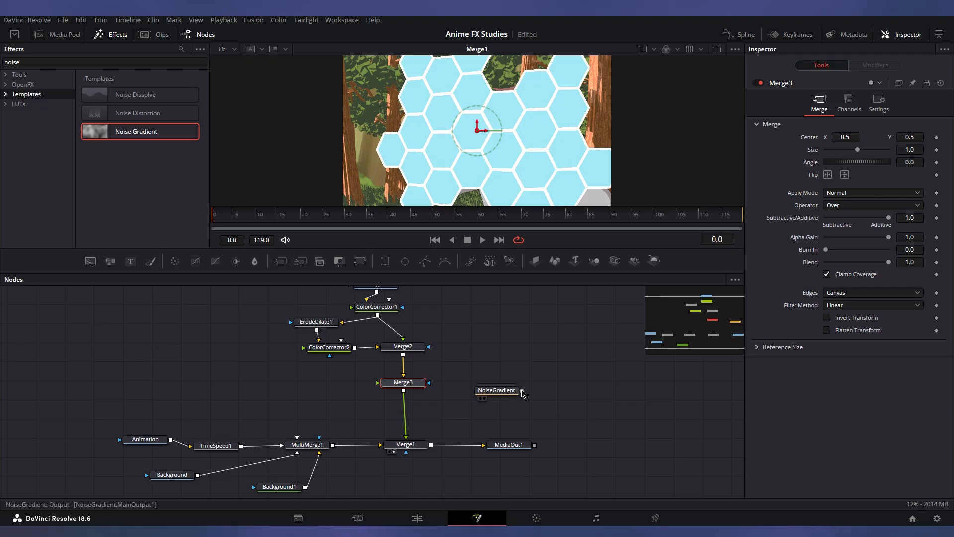
drag(522, 391, 412, 385)
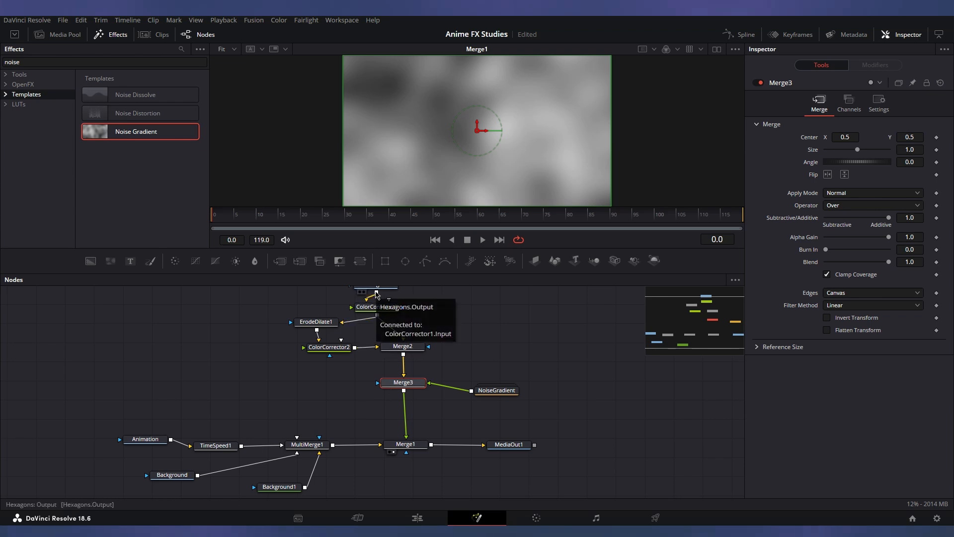
drag(376, 292, 379, 384)
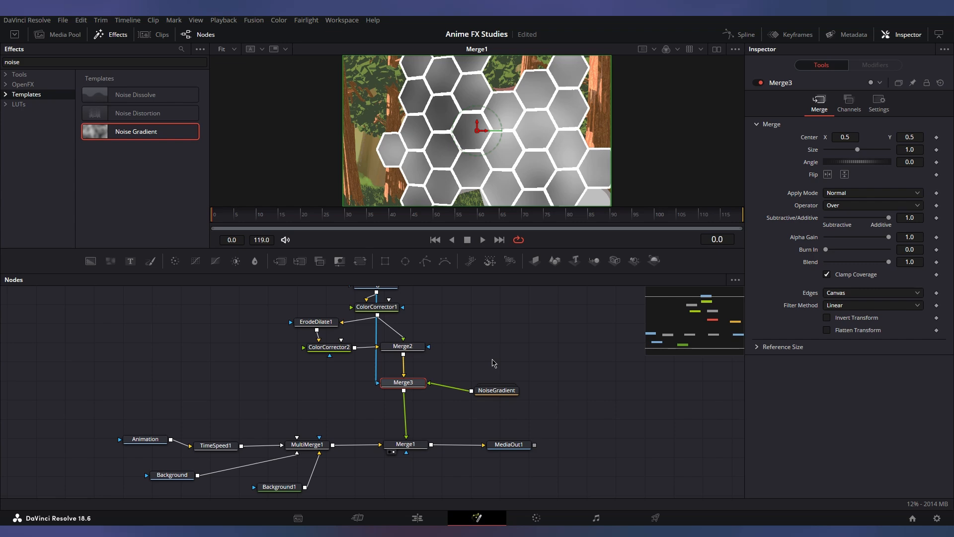
Set the noise gradient's detail to 1.5, contrast to 3.5, scale to 8 and seethe to 0.25.
double_click(892, 256)
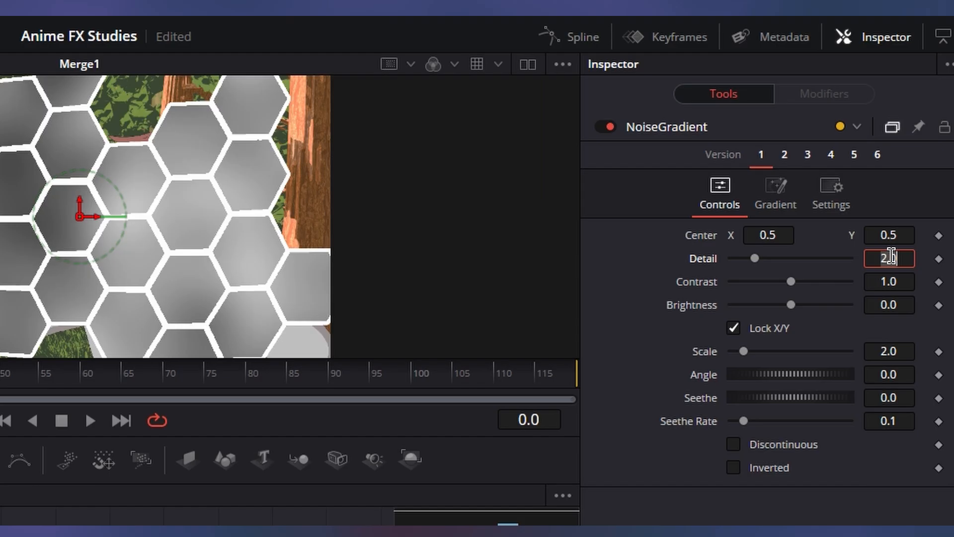
text(1.5)
key(Tab)
text(3.5)
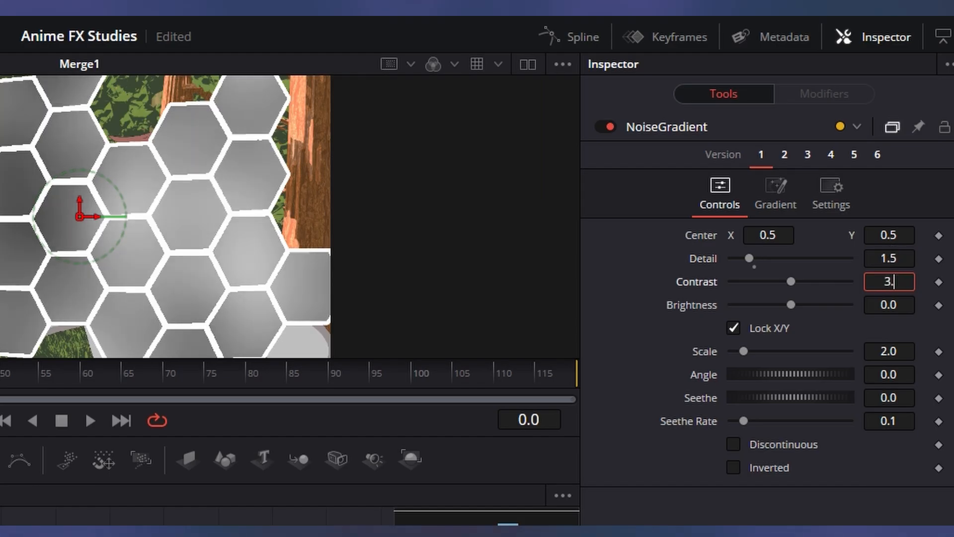
key(Tab)
key(Tab)
text(8)
key(Tab)
click(901, 398)
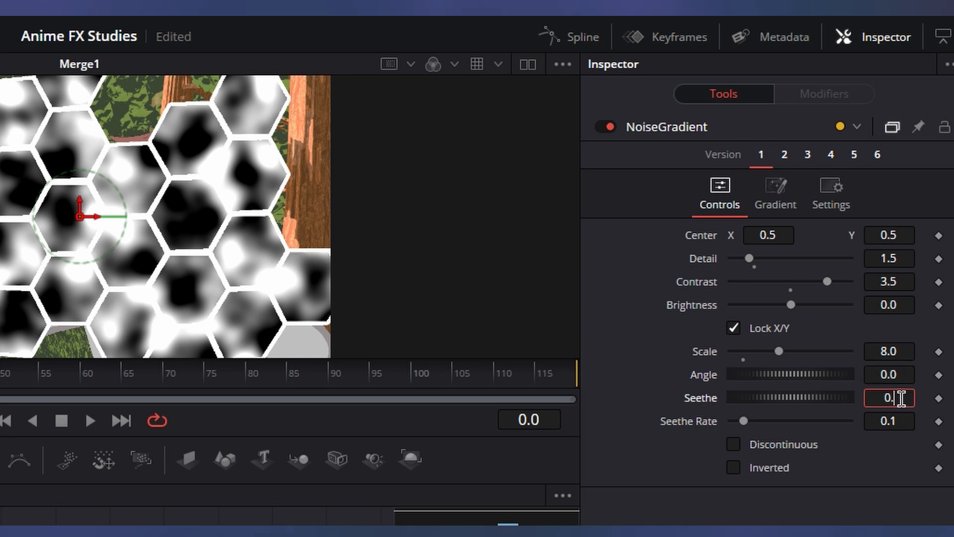
text(0.25)
key(Tab)
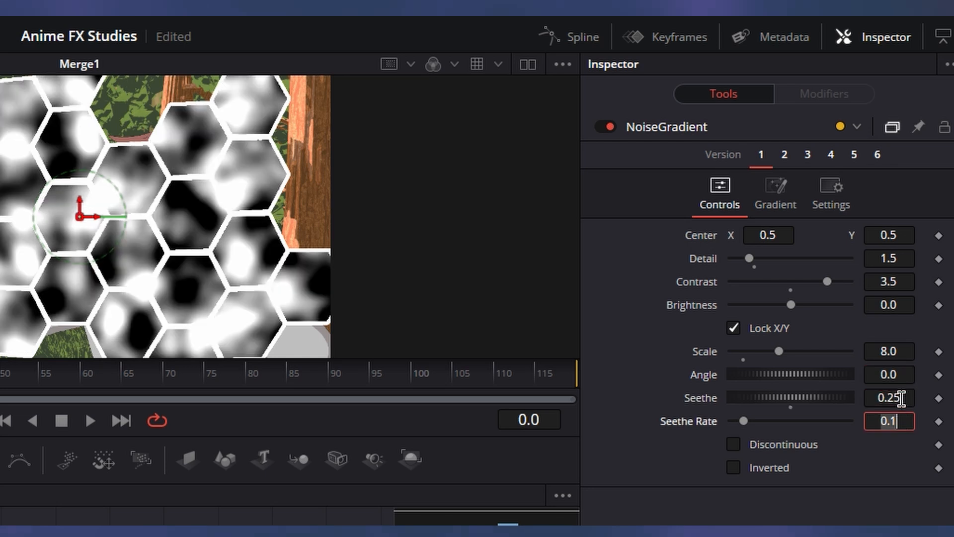
Change the noise gradient's color type to Two Color.
click(775, 196)
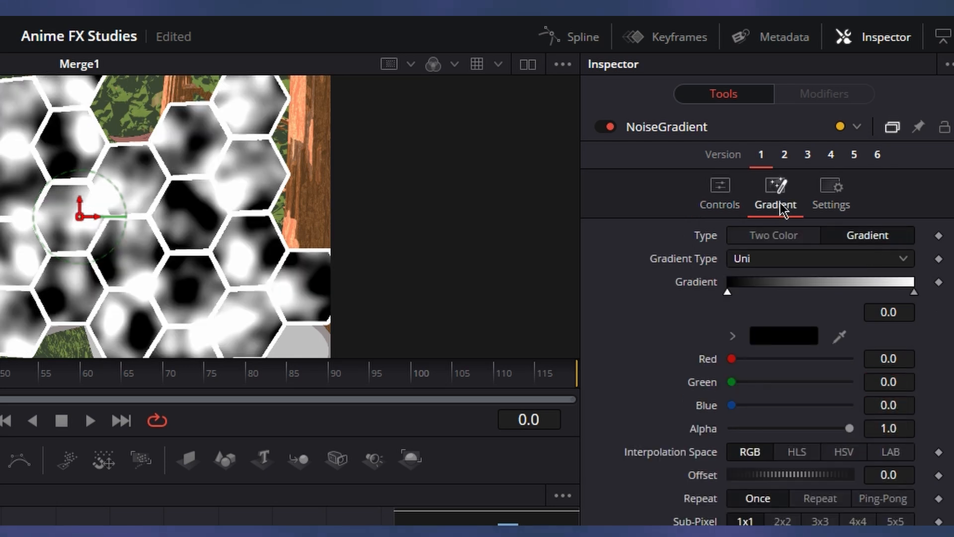
click(756, 235)
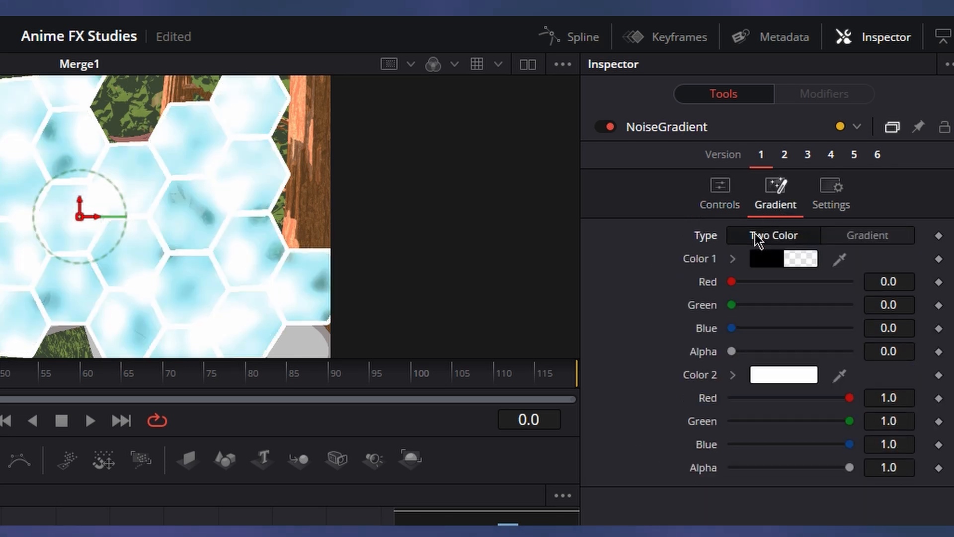
Set the noise gradient's Color 1 to a muted teal with red about 0.298, green about 0.561 and blue about 0.62.
click(769, 260)
click(166, 404)
key(Return)
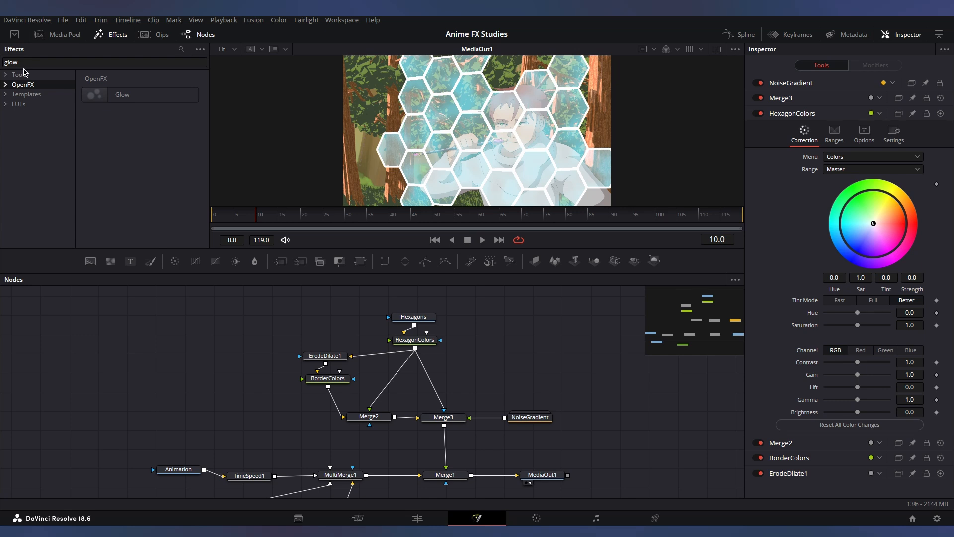
Insert the Glow tool between Merge3 and Merge1, with glow size 14.2, glow 0.047 and blend 0.331.
click(20, 75)
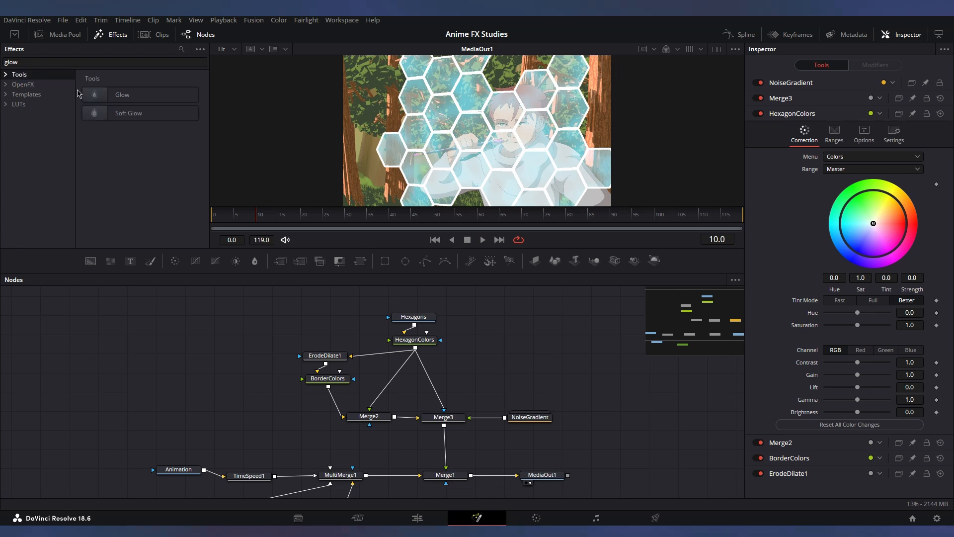
drag(122, 94, 448, 452)
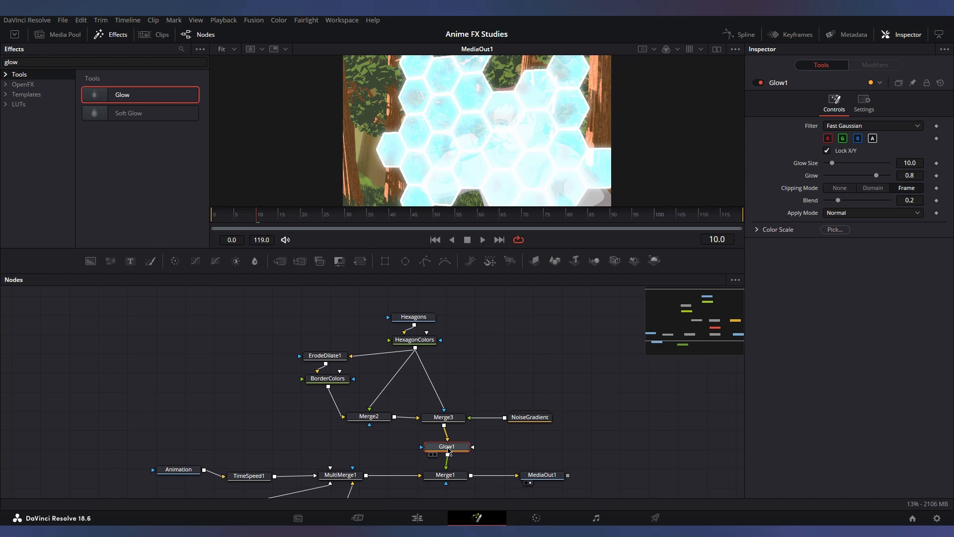
drag(876, 175, 840, 177)
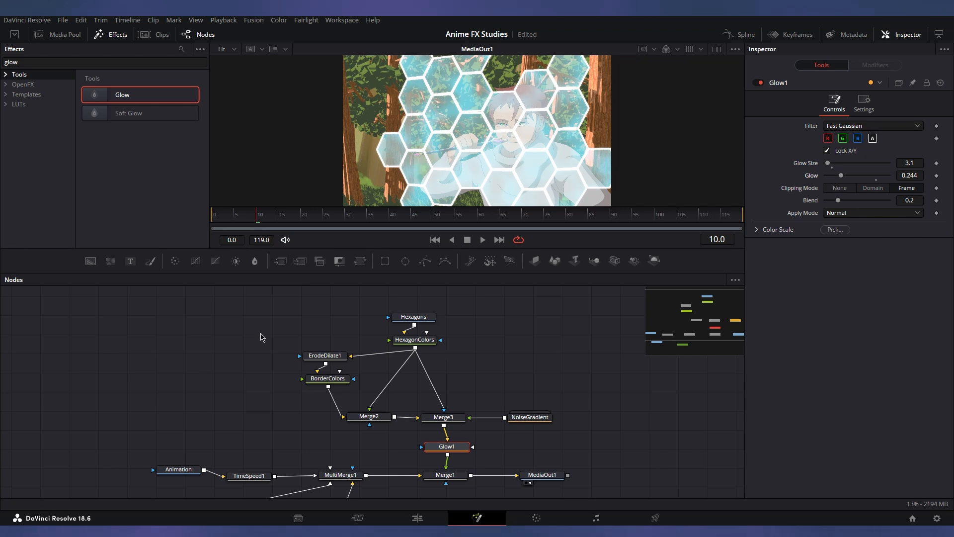
drag(838, 201, 837, 166)
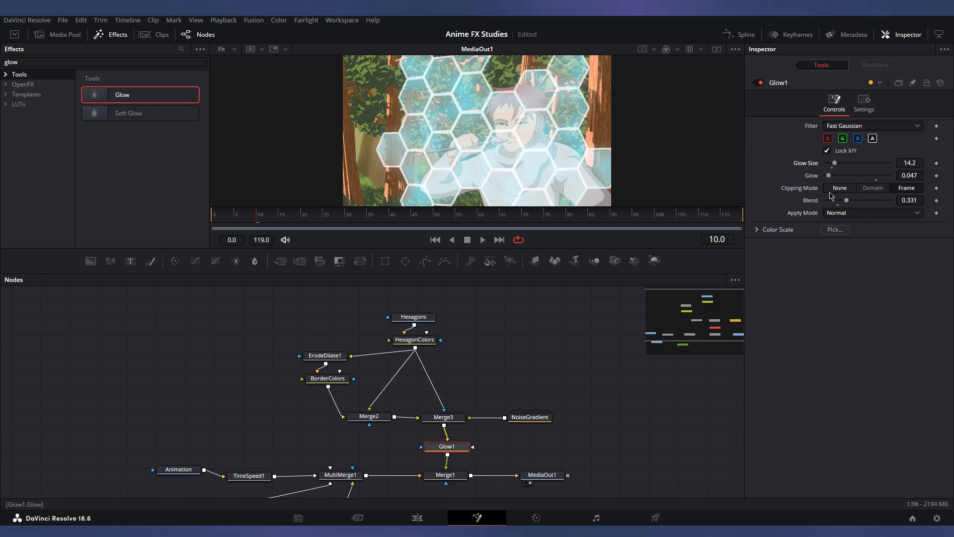
Set the ErodeDilate1 amount to 0.004 to adjust the hexagon borders.
click(336, 358)
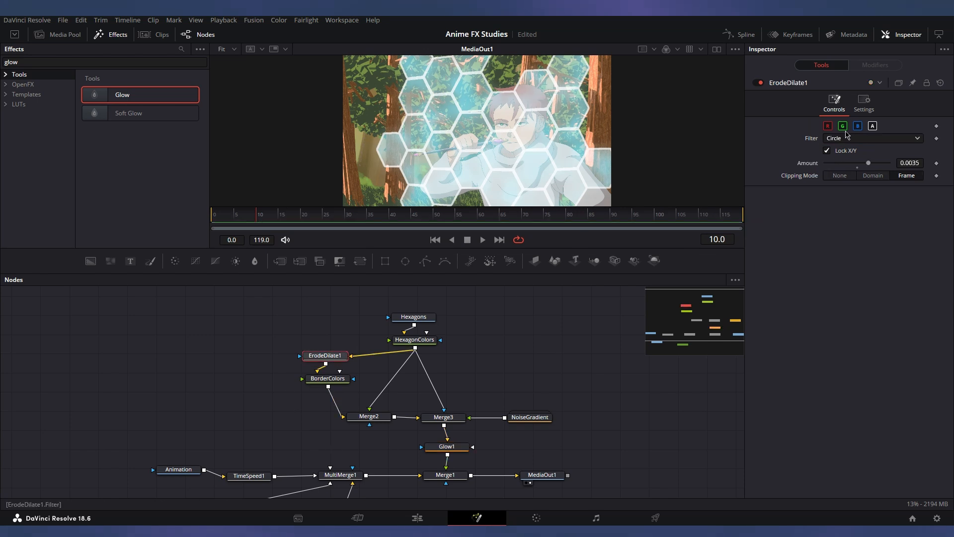
drag(870, 166, 872, 165)
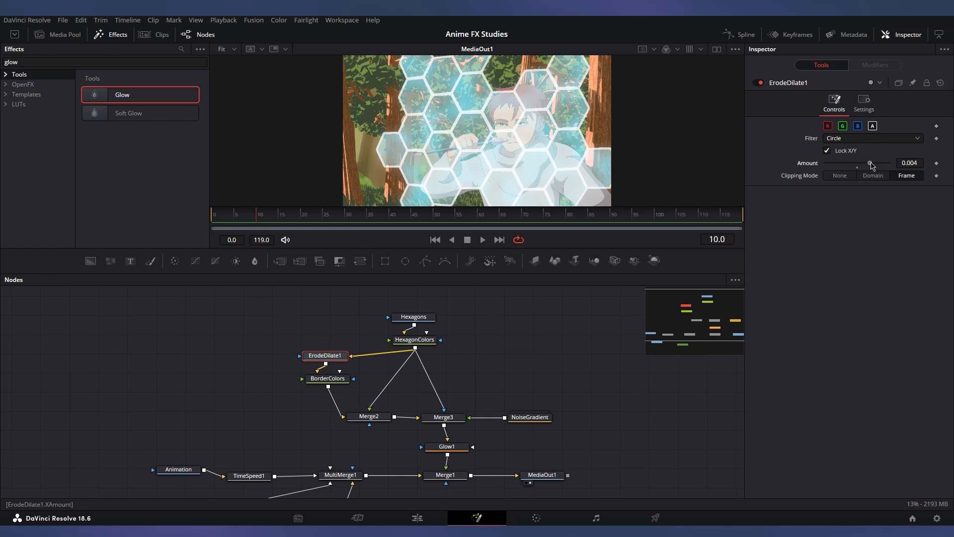
click(447, 447)
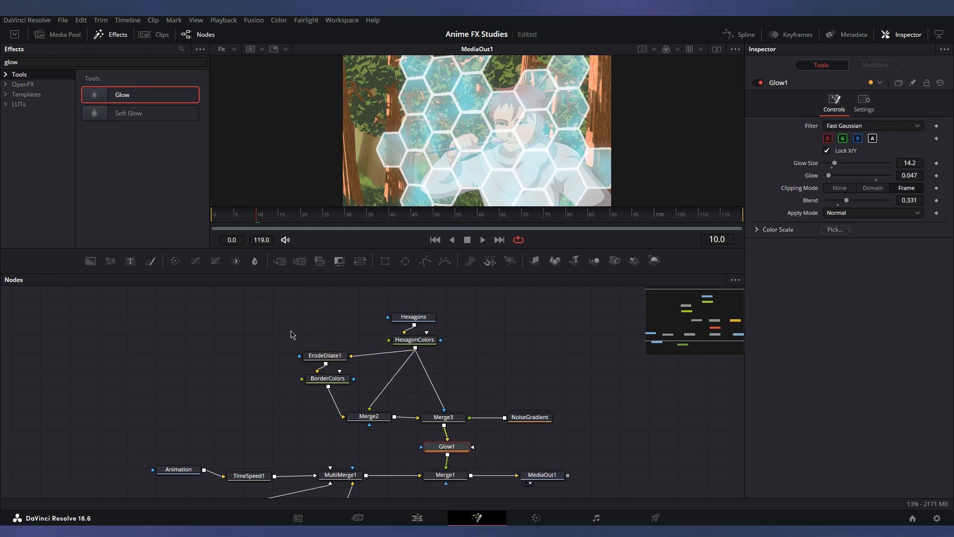
Start creating a macro from the barrier nodes ErodeDilate1, BorderColors, HexagonColors, Merge2, Merge3, NoiseGradient and Glow1.
drag(286, 336, 567, 453)
right_click(420, 343)
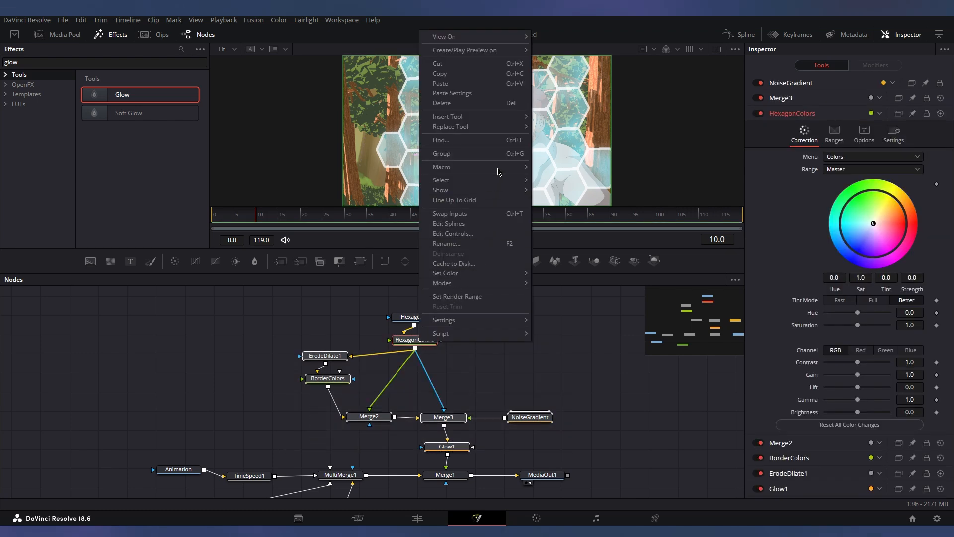
mouse_move(502, 166)
click(556, 165)
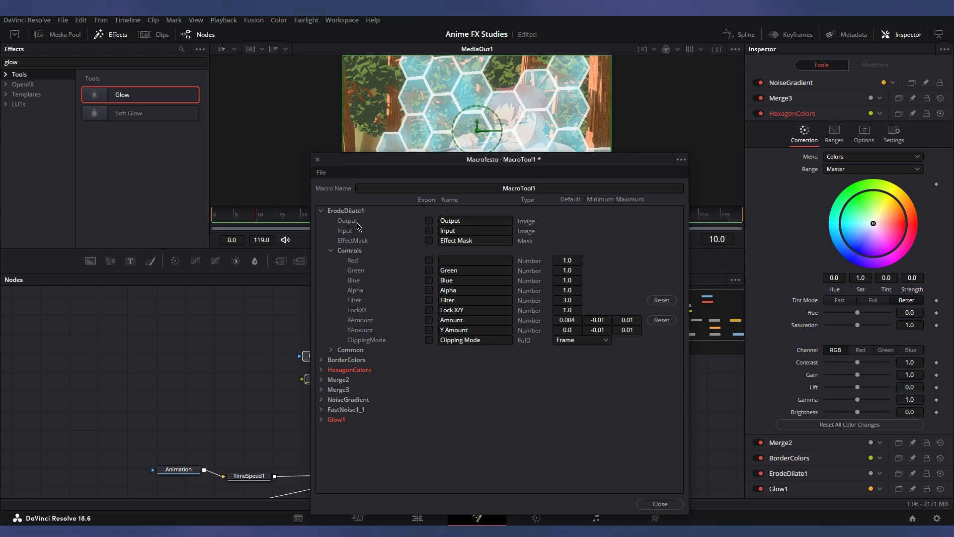
Mark the HexagonColors color wheel's hue, saturation and tint controls for export in the macro.
click(322, 212)
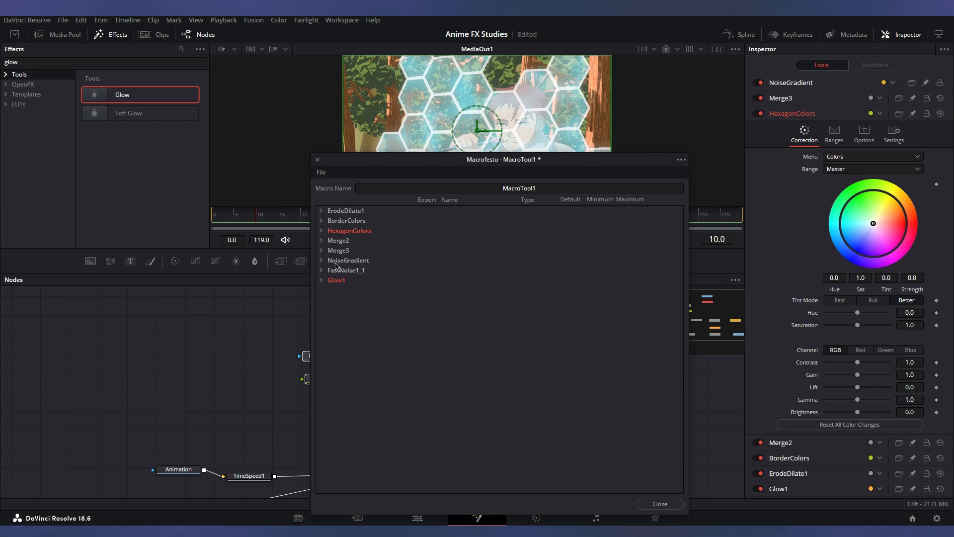
click(321, 230)
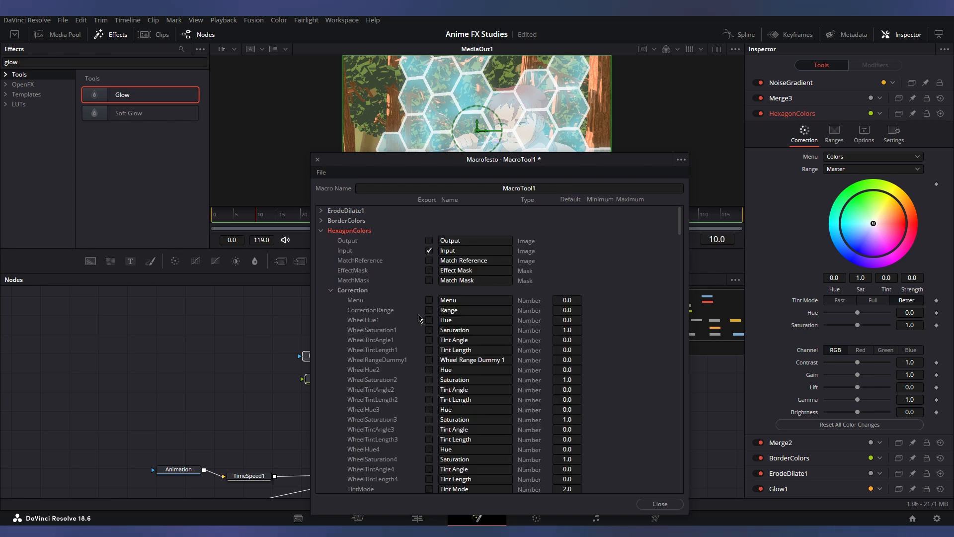
click(430, 320)
click(430, 330)
click(429, 350)
click(429, 360)
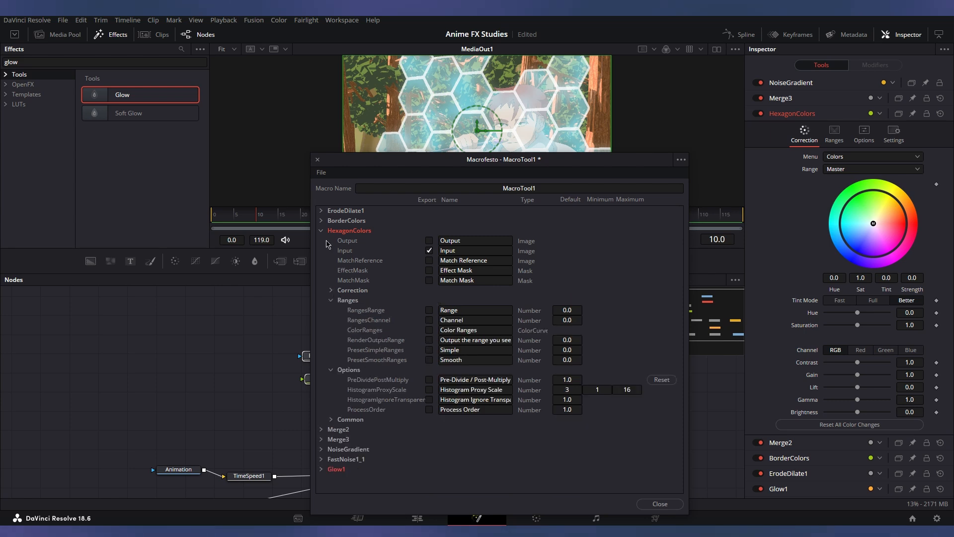
click(321, 231)
Mark ErodeDilate1's amount and the BorderColors hue control for export in the macro.
click(321, 211)
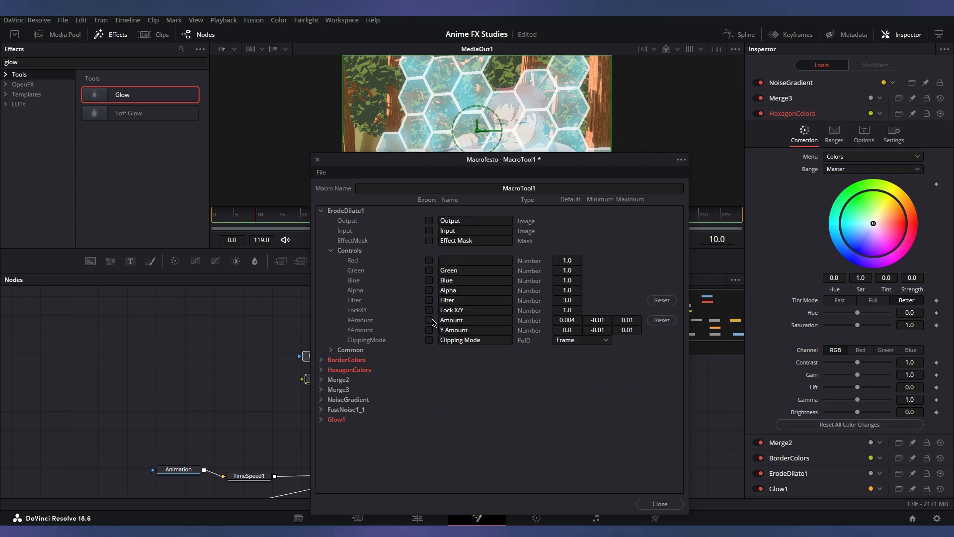
click(321, 210)
click(322, 220)
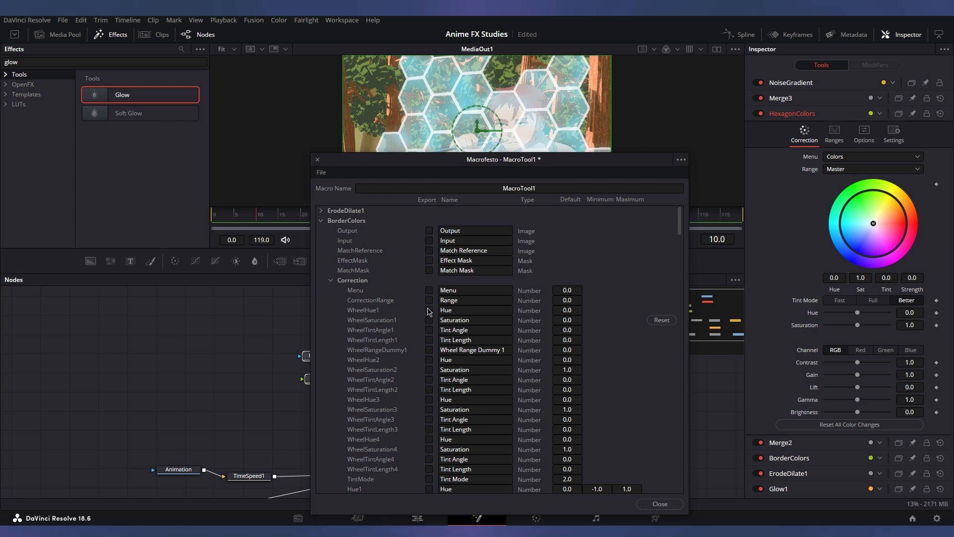
click(429, 310)
scroll(376, 354, down, 10)
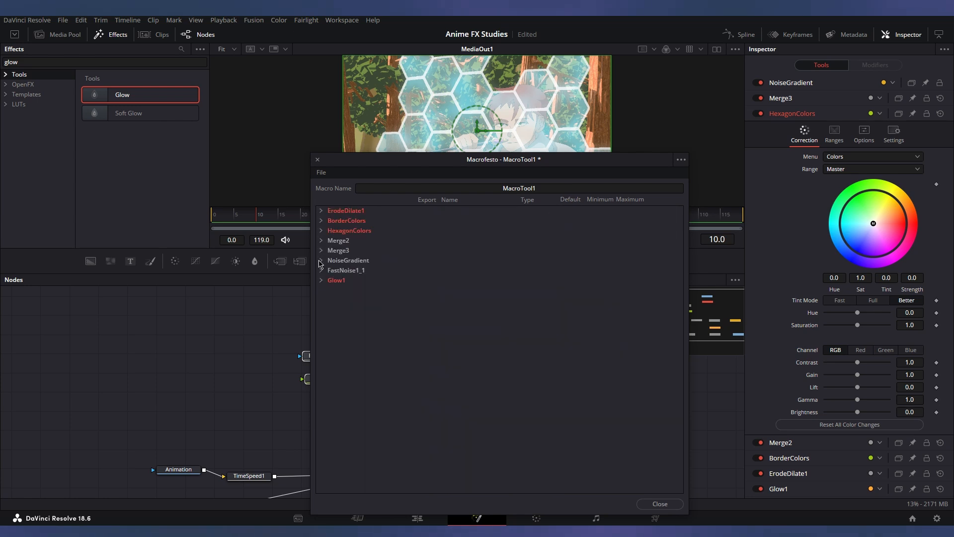
Mark NoiseGradient's seethe, seethe rate and detail, plus Glow1's glow size, for export in the macro.
click(321, 261)
click(429, 379)
click(429, 389)
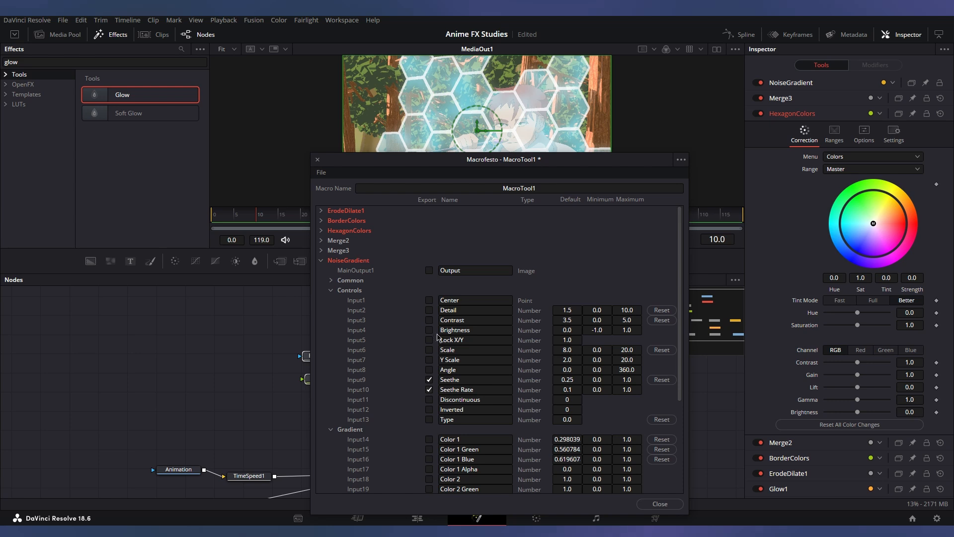
click(430, 311)
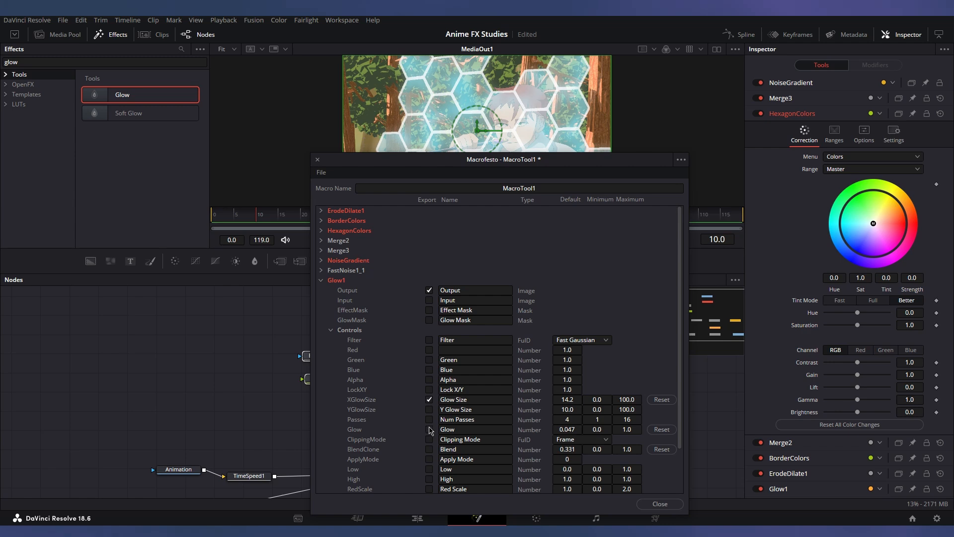
Name the macro "Barrier Effect" and save it.
text(Bar)
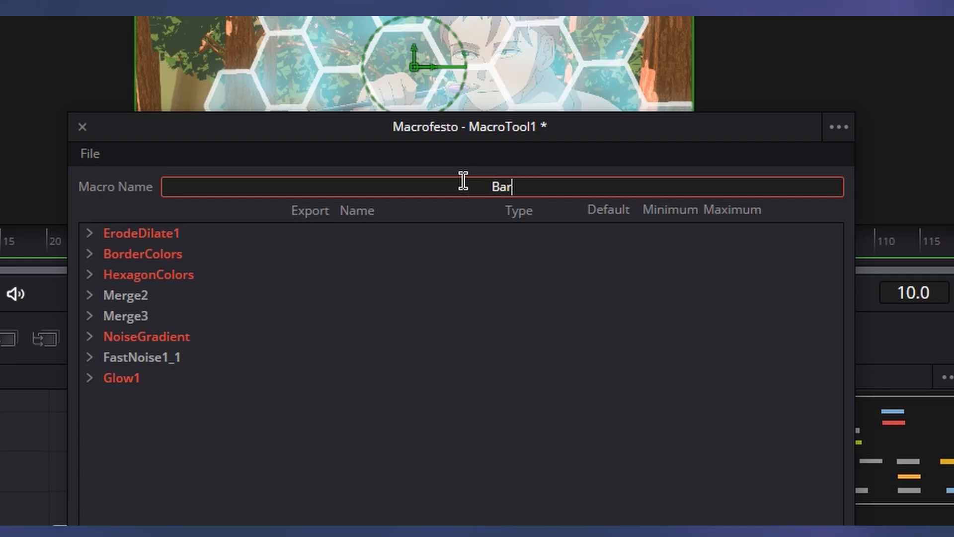
text(rier Effect)
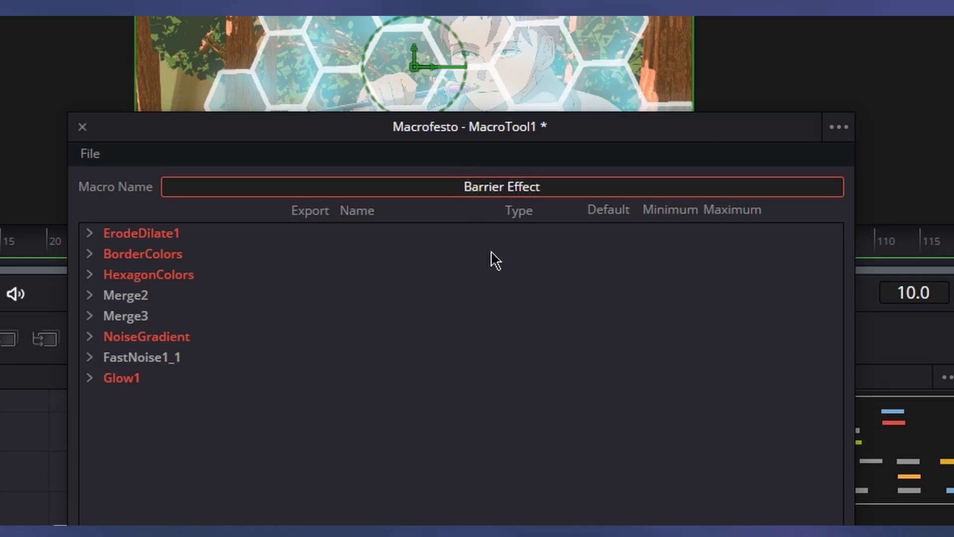
click(836, 135)
click(855, 192)
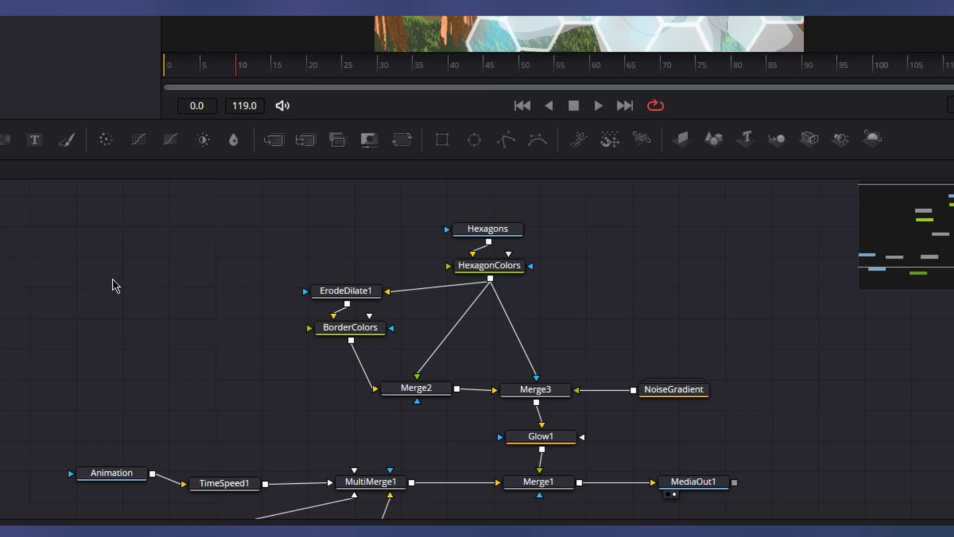
Add the saved Barrier Effect macro to the node graph and move its node beside HexagonColors.
right_click(151, 279)
mouse_move(212, 293)
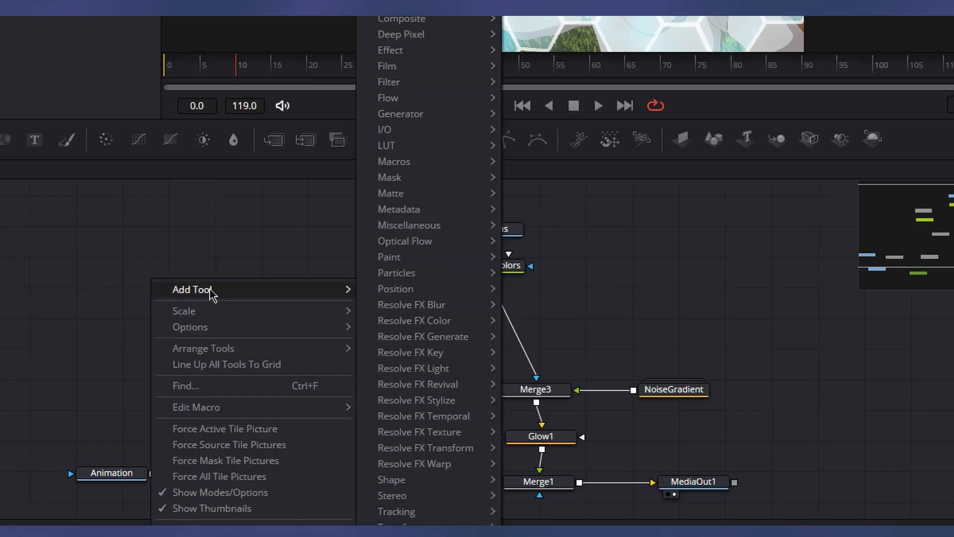
mouse_move(450, 169)
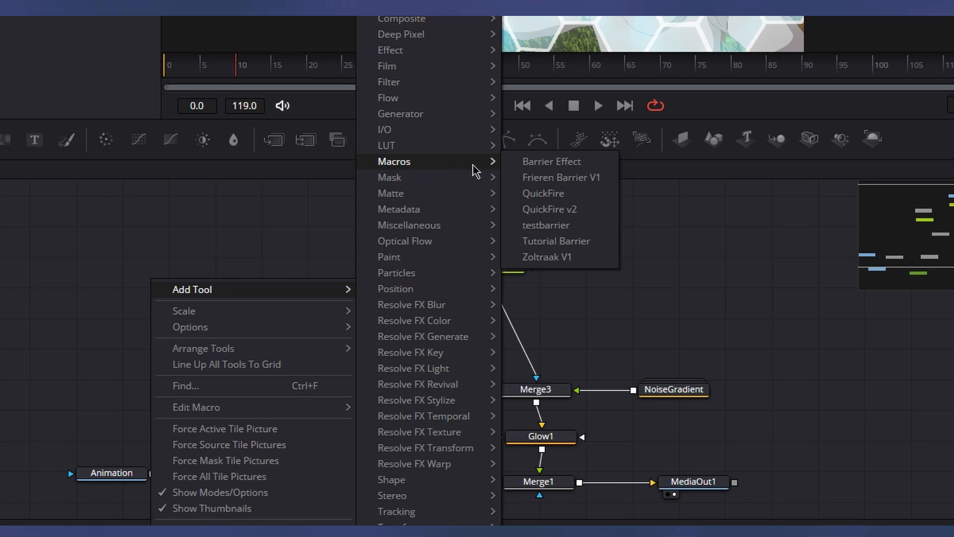
click(542, 162)
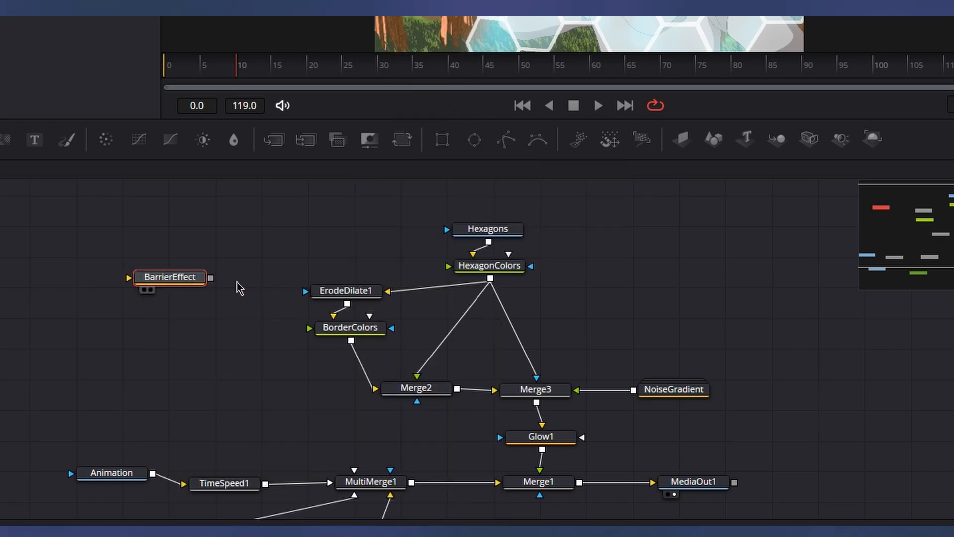
drag(170, 277, 618, 298)
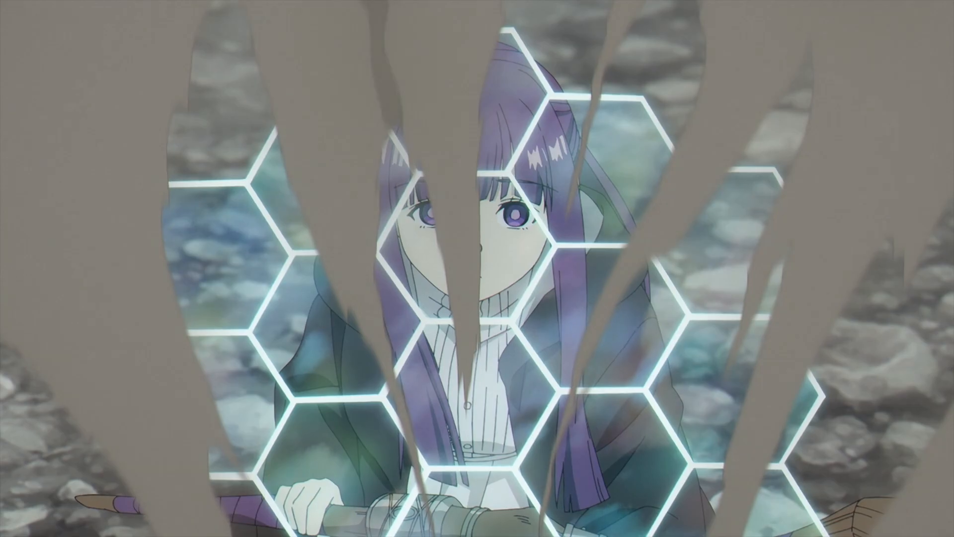